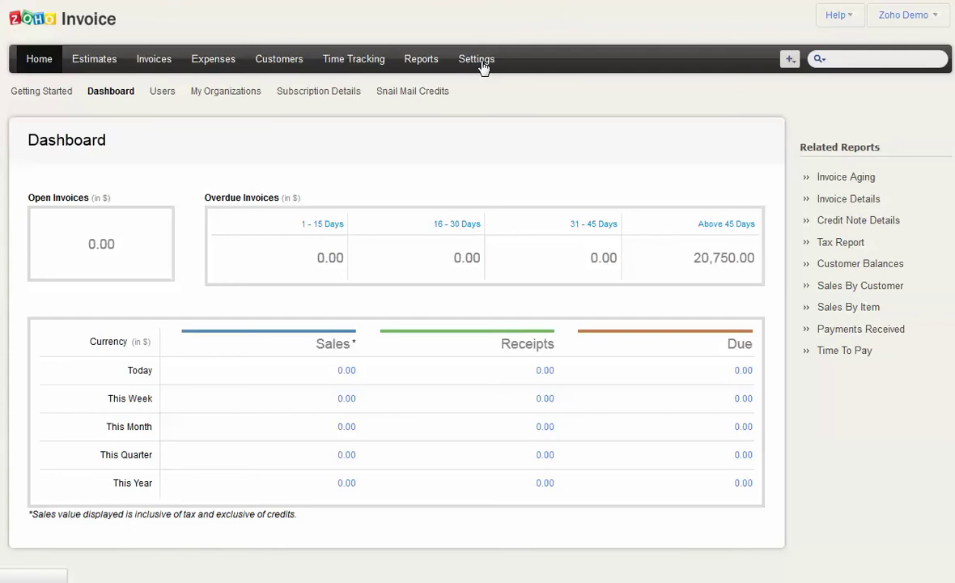
# - In the Estimate Notification email template, extend the assistance sentence with "and I will be happy to assist"
pyautogui.click(478, 60)
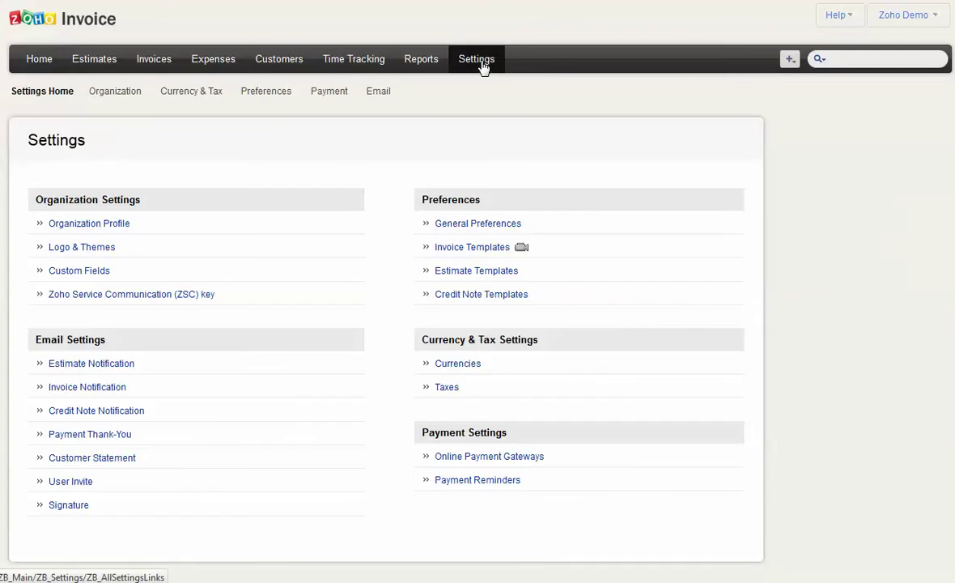
pyautogui.click(91, 363)
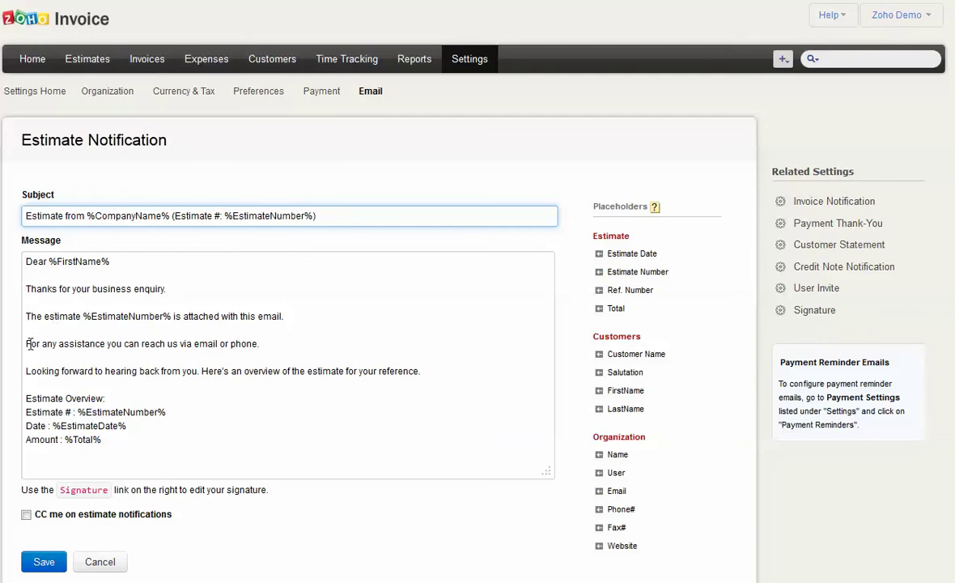
pyautogui.click(270, 345)
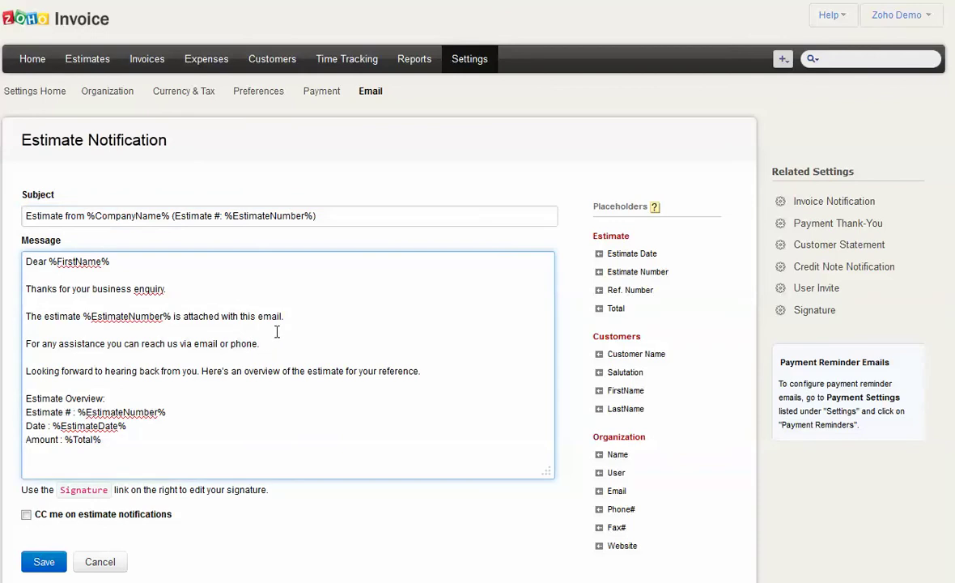
pyautogui.write('ansd I will be happto assist')
# - Replace the estimate greeting's first-name placeholder with the Salutation and LastName placeholders, and save the template
pyautogui.moveTo(595, 206); pyautogui.dragTo(647, 207)
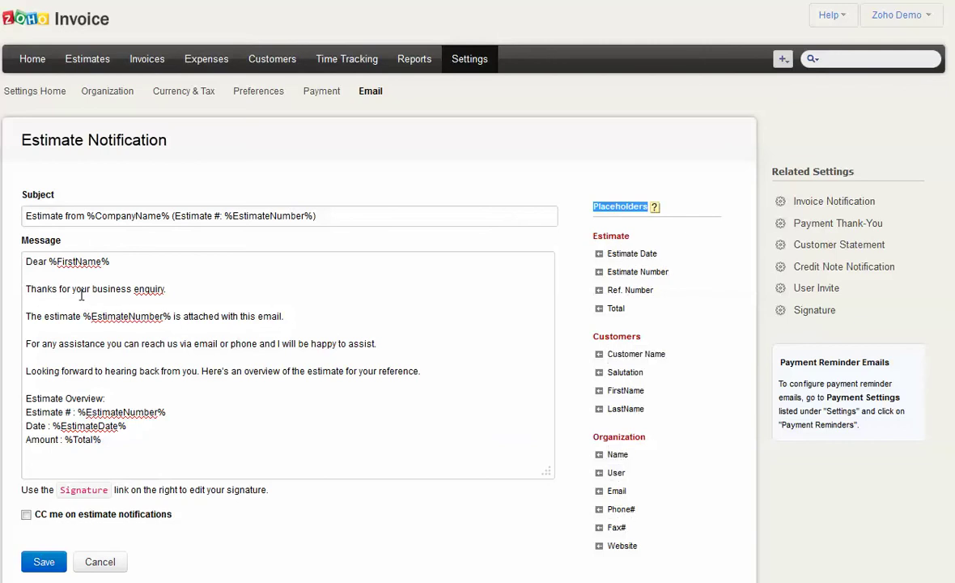
pyautogui.moveTo(116, 260); pyautogui.dragTo(49, 260)
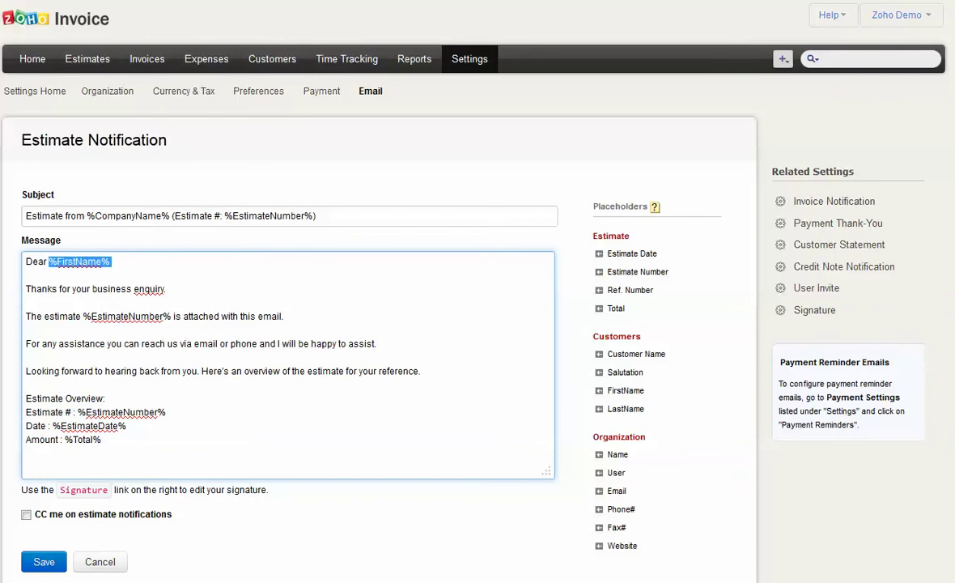
pyautogui.press('BackSpace')
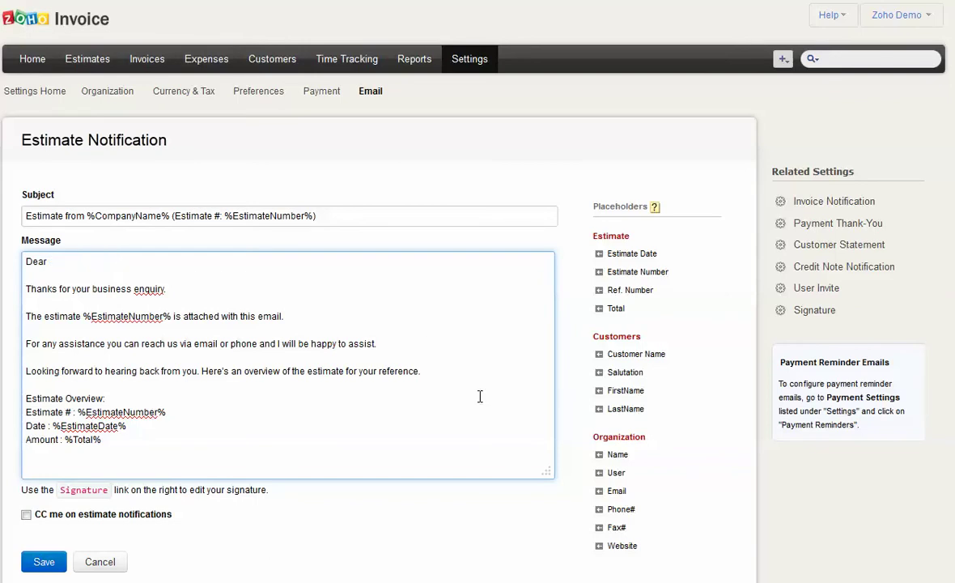
pyautogui.click(625, 371)
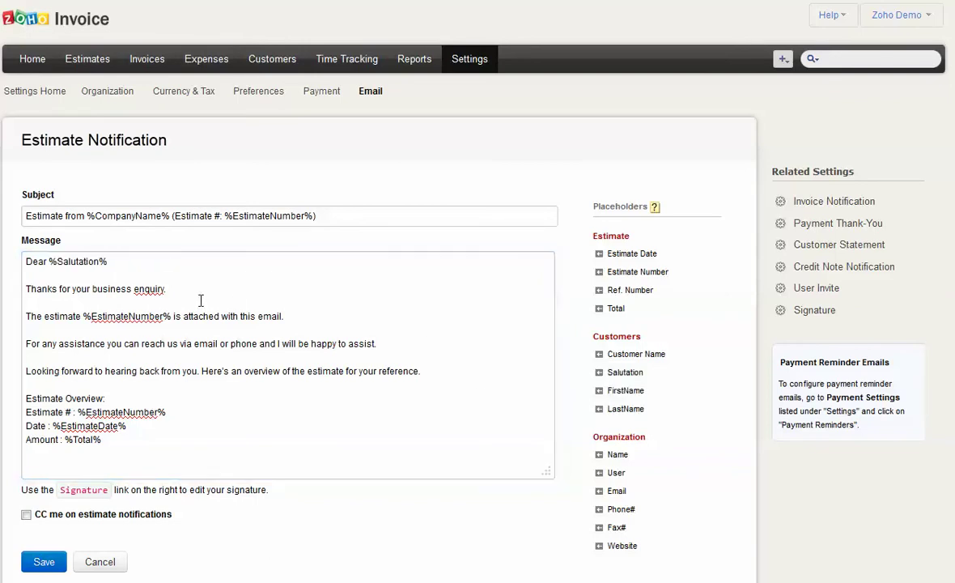
pyautogui.click(149, 264)
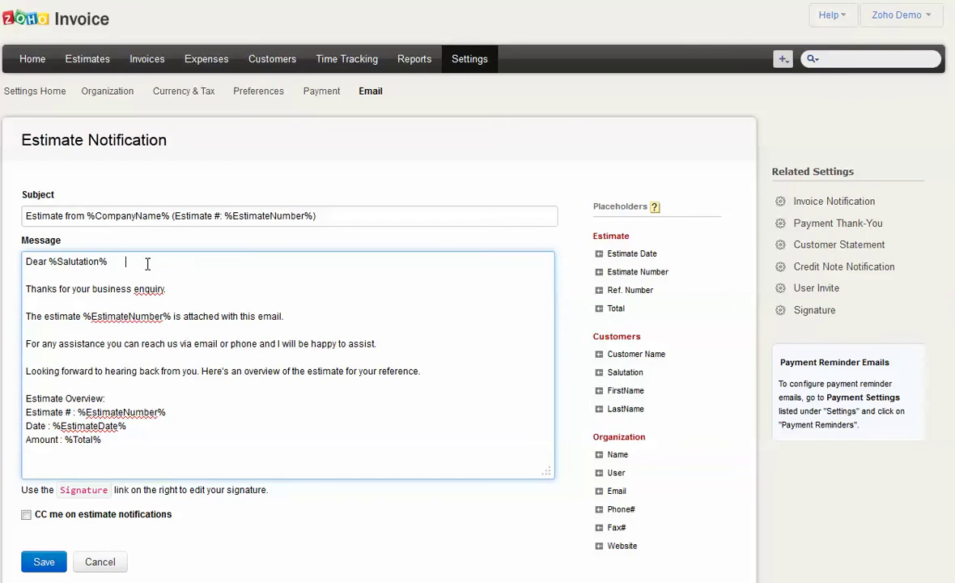
pyautogui.press('BackSpace')
pyautogui.press('BackSpace')
pyautogui.press('BackSpace')
pyautogui.press('BackSpace')
pyautogui.click(625, 409)
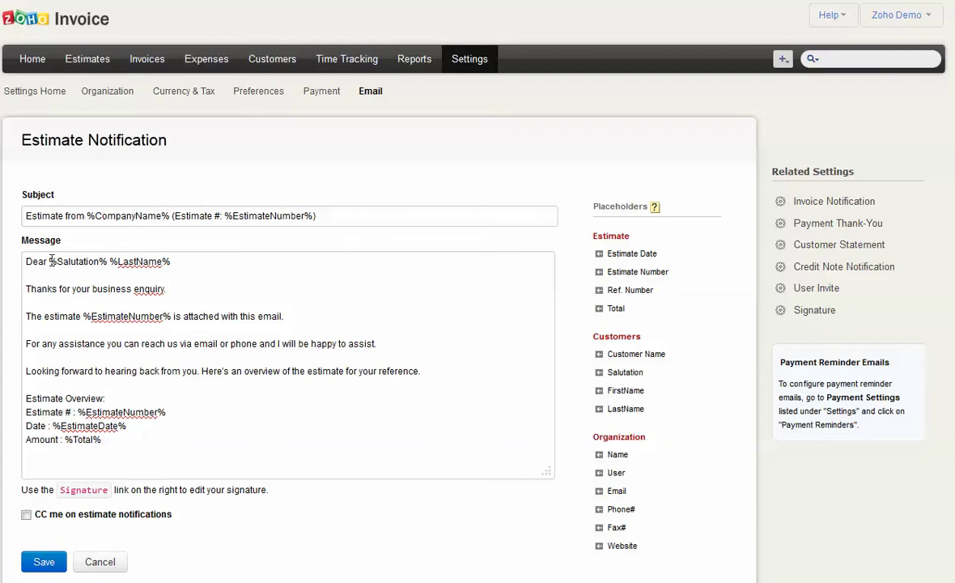
pyautogui.moveTo(48, 262); pyautogui.dragTo(171, 262)
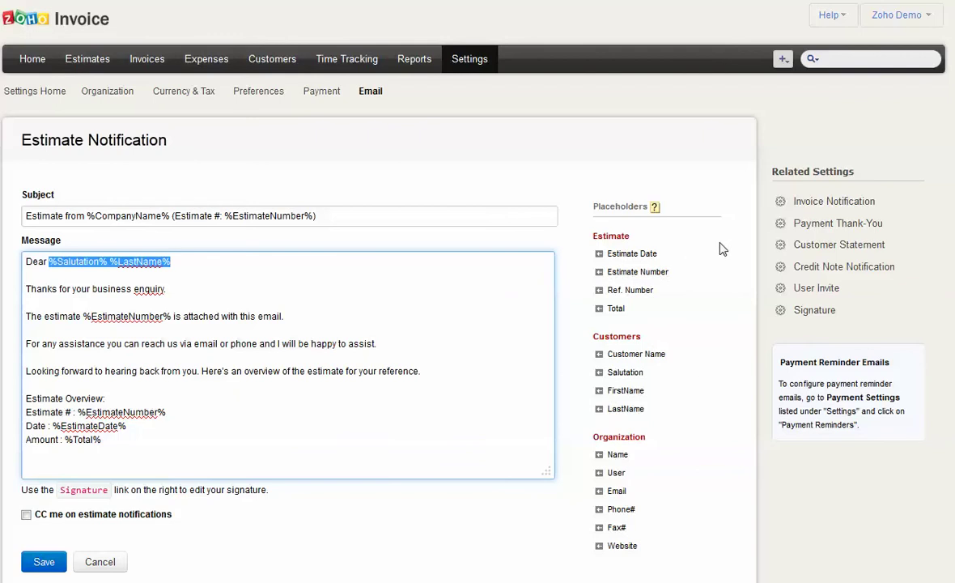
pyautogui.scroll(-1, 98, 405)
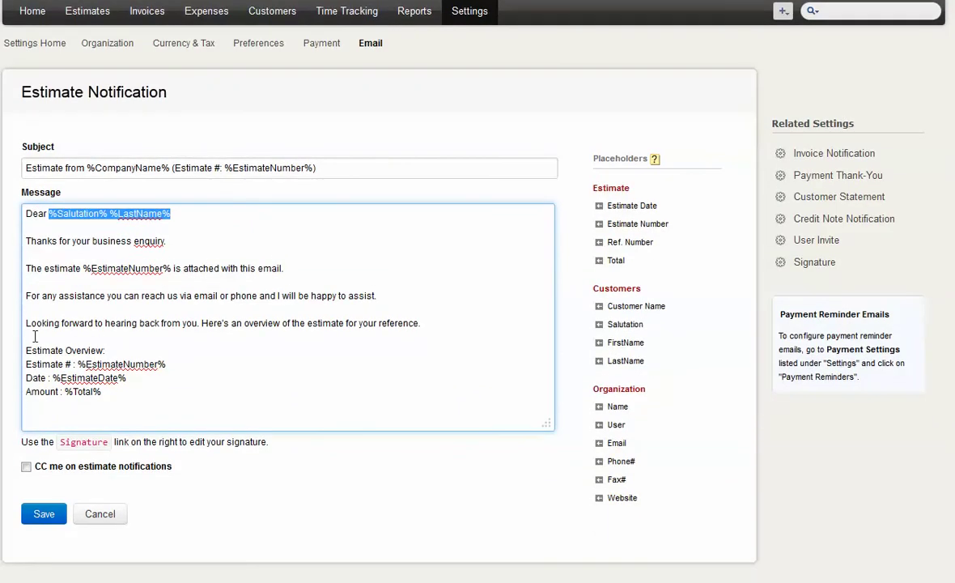
pyautogui.click(43, 513)
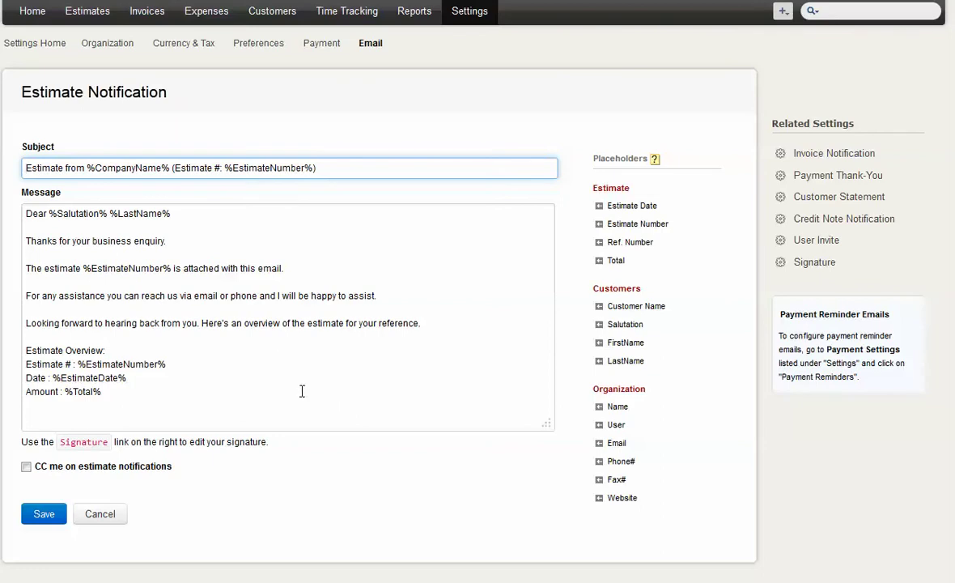
# - Open the draft estimate for ABC Solutions and bring up its email form
pyautogui.click(82, 18)
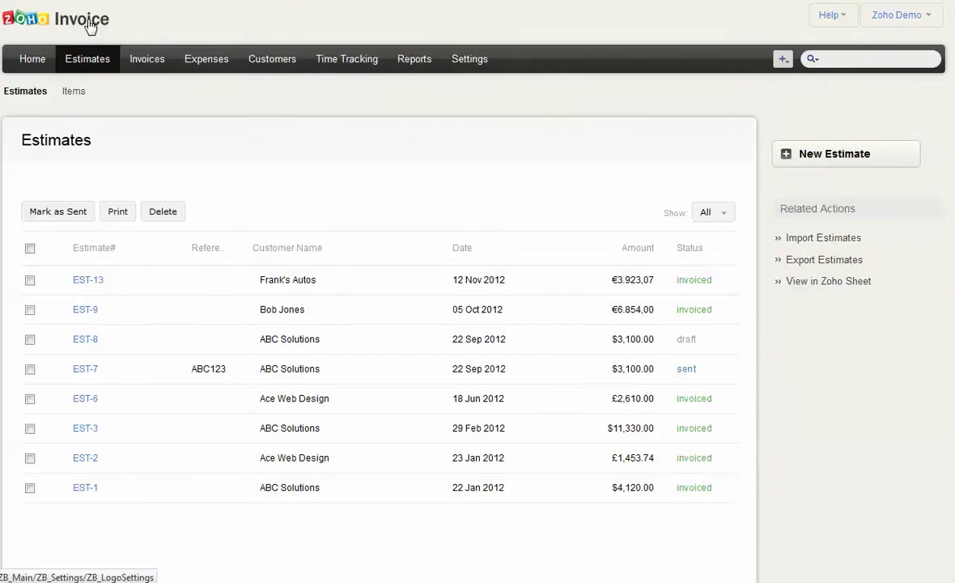
pyautogui.click(84, 339)
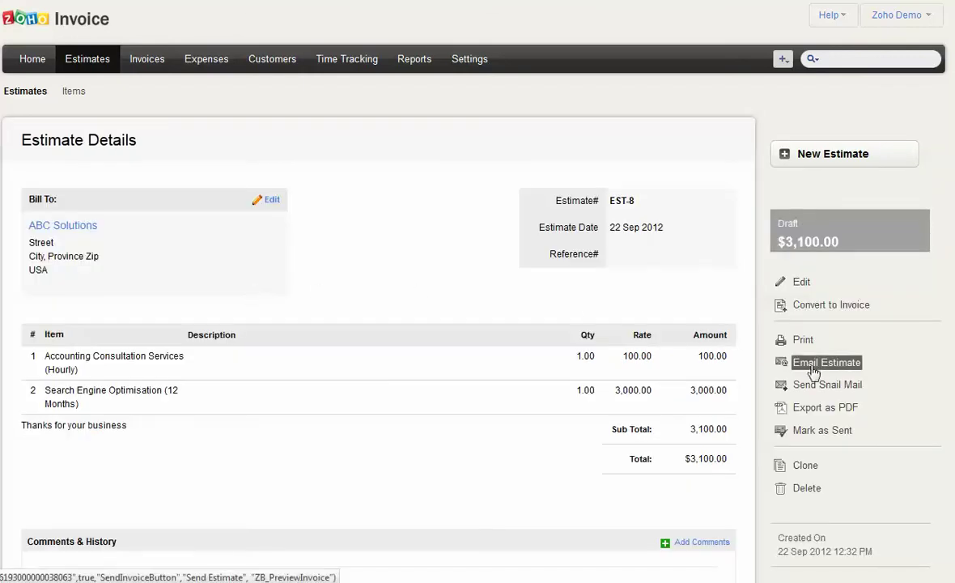
pyautogui.click(819, 365)
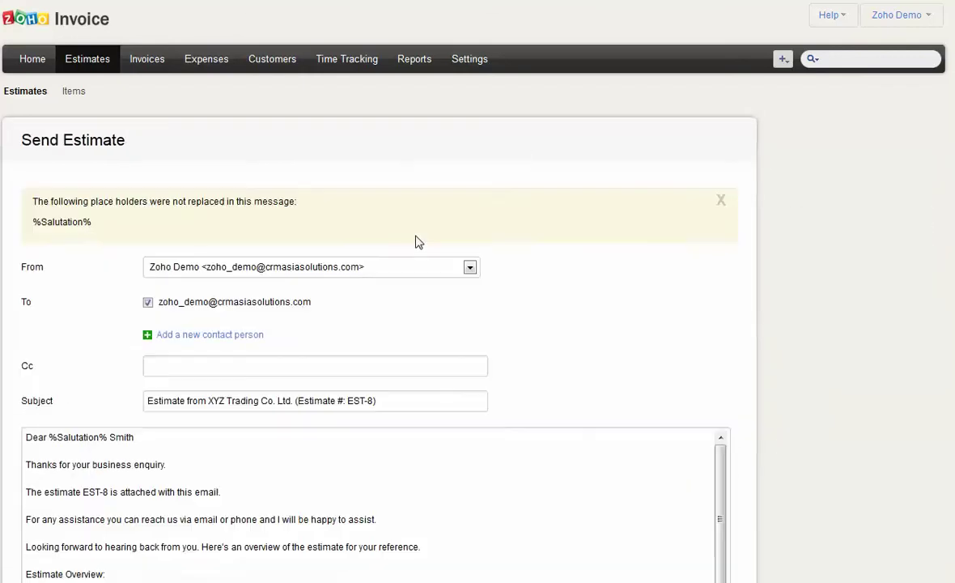
# - Review the greeting placeholders and message body of the estimate email, and close the form without sending
pyautogui.scroll(-4, 663, 294)
pyautogui.scroll(-2, 744, 273)
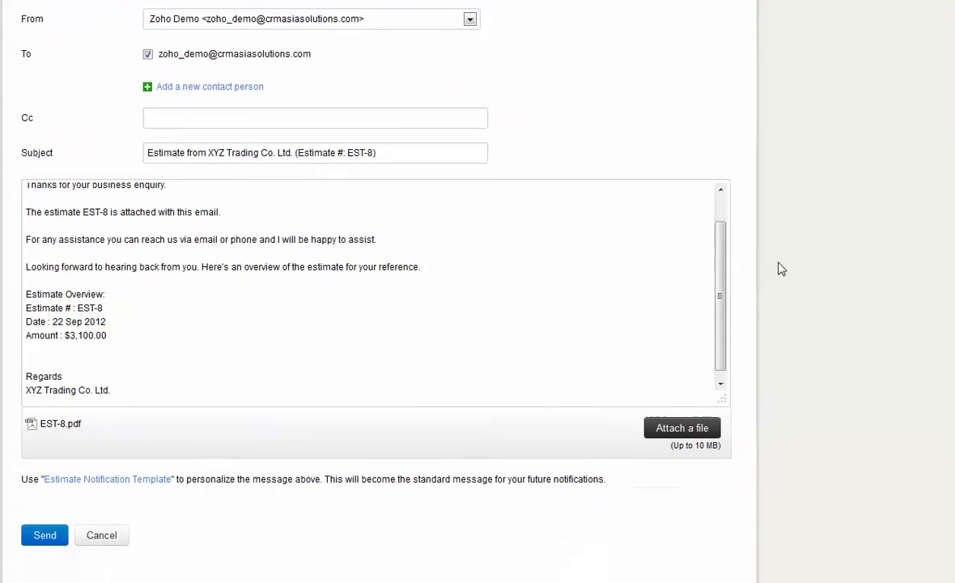
pyautogui.scroll(2, 202, 298)
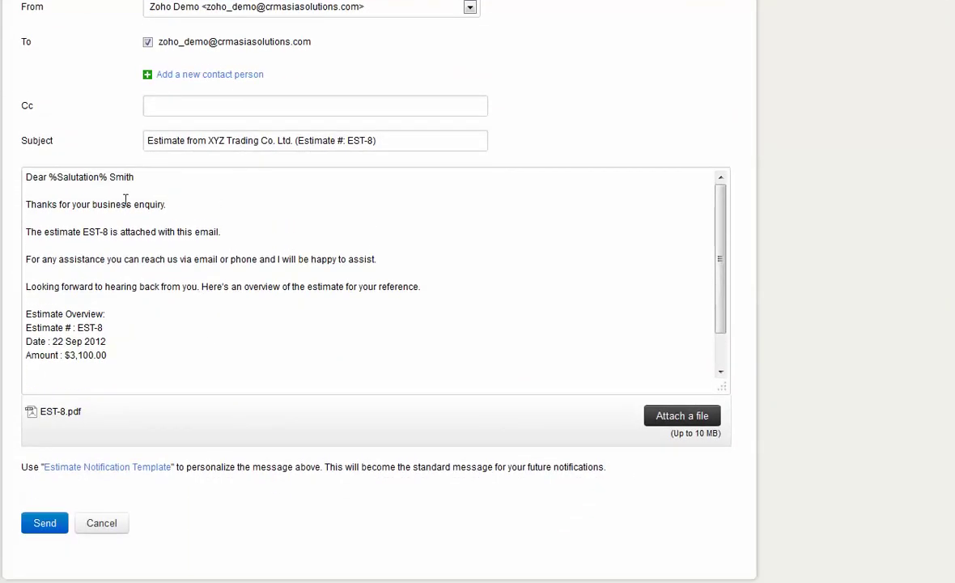
pyautogui.moveTo(24, 176); pyautogui.dragTo(156, 169)
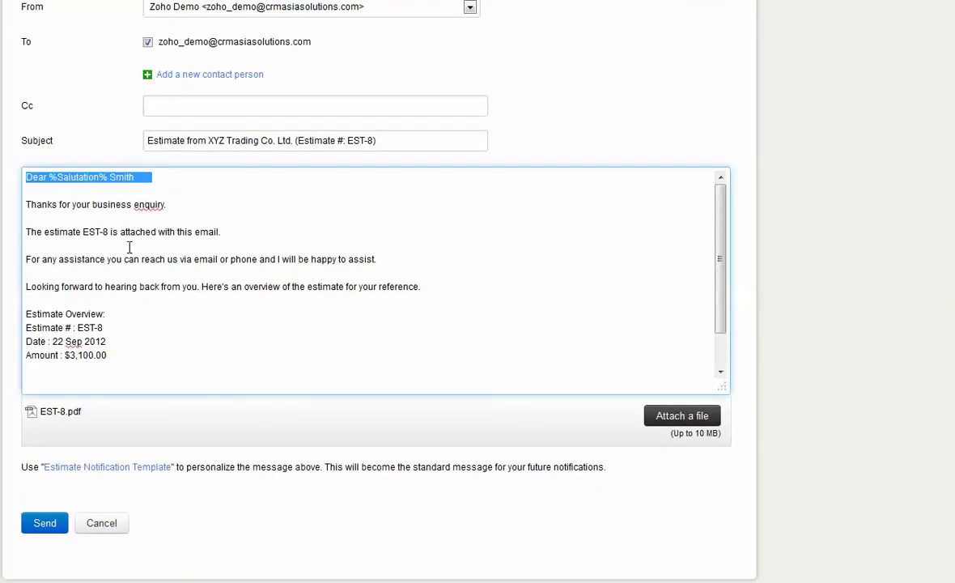
pyautogui.click(101, 246)
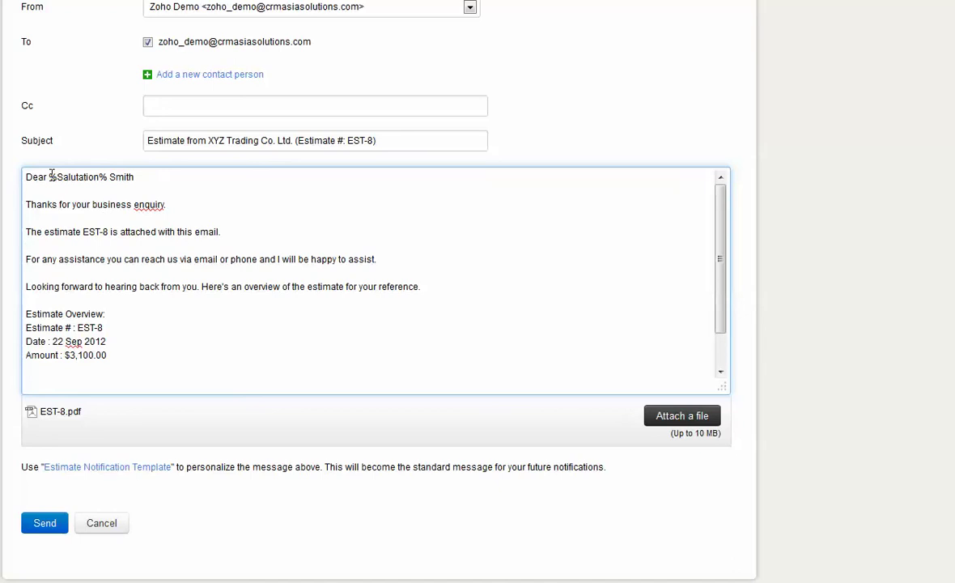
pyautogui.moveTo(49, 177); pyautogui.dragTo(104, 176)
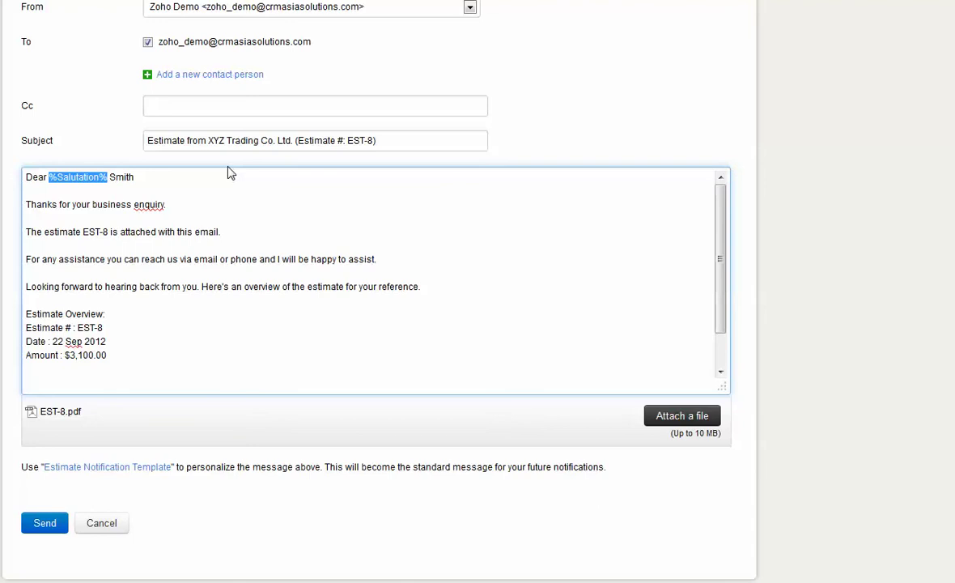
pyautogui.click(82, 340)
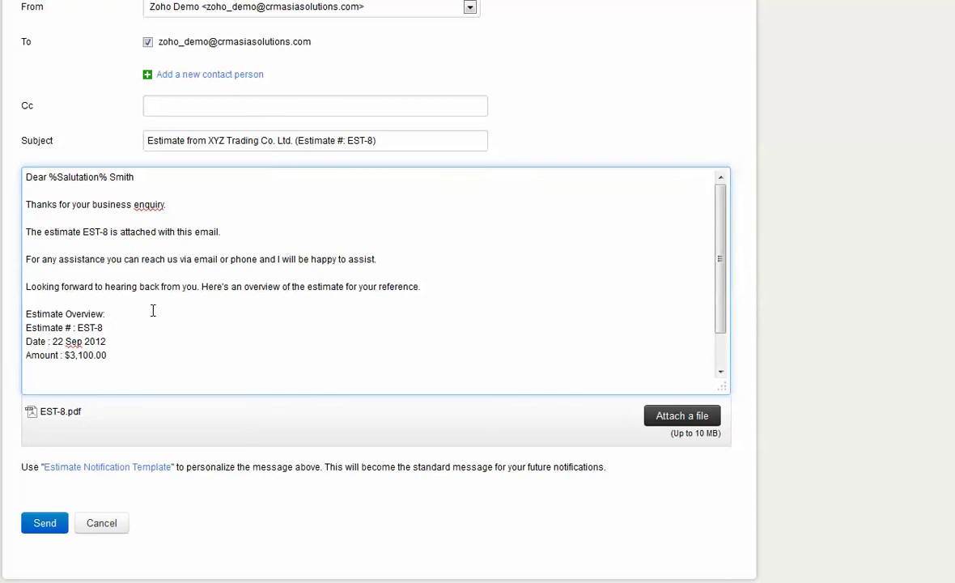
pyautogui.click(108, 527)
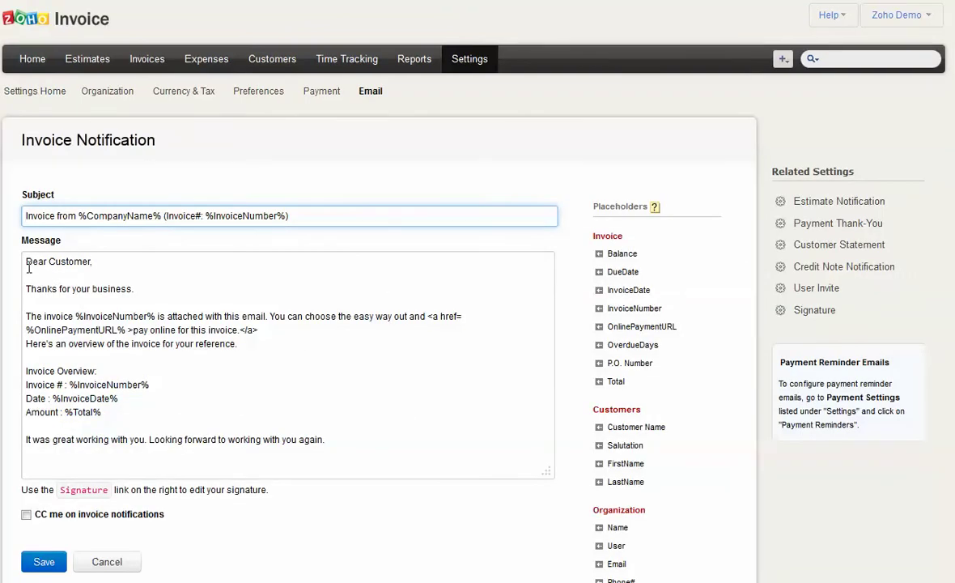
# - Replace the word "Customer" in the Invoice Notification greeting with the FirstName placeholder
pyautogui.moveTo(26, 259); pyautogui.dragTo(154, 399)
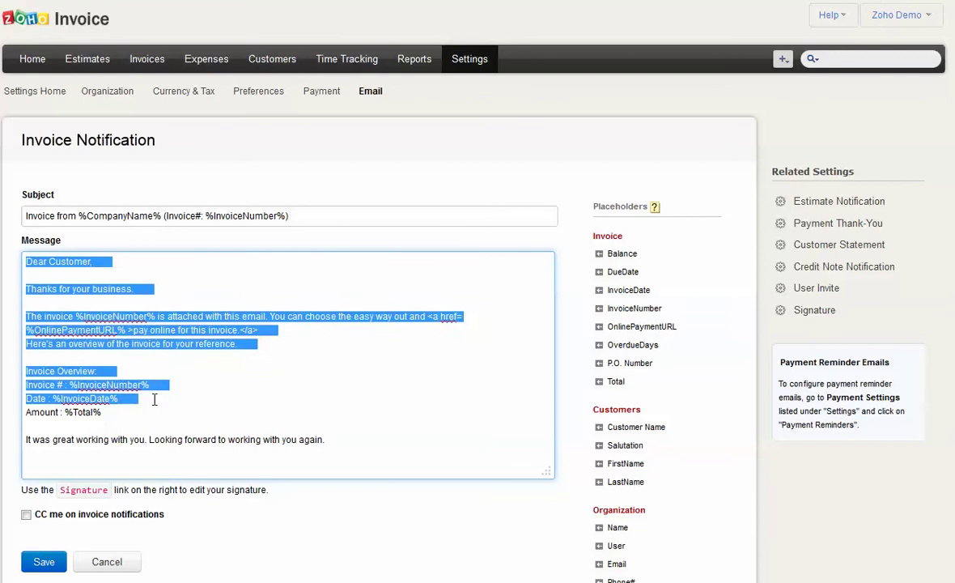
pyautogui.click(100, 262)
pyautogui.moveTo(48, 262); pyautogui.dragTo(92, 263)
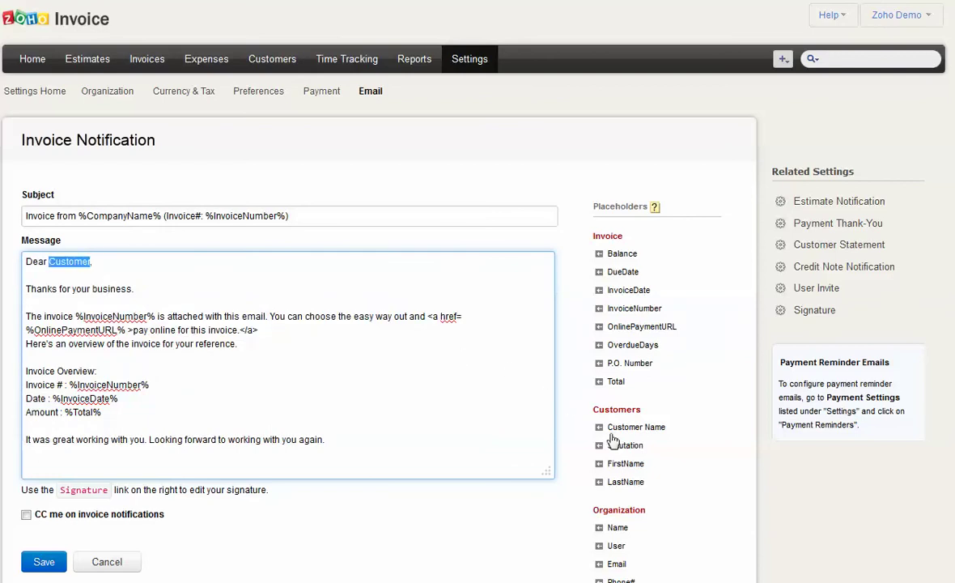
pyautogui.click(619, 463)
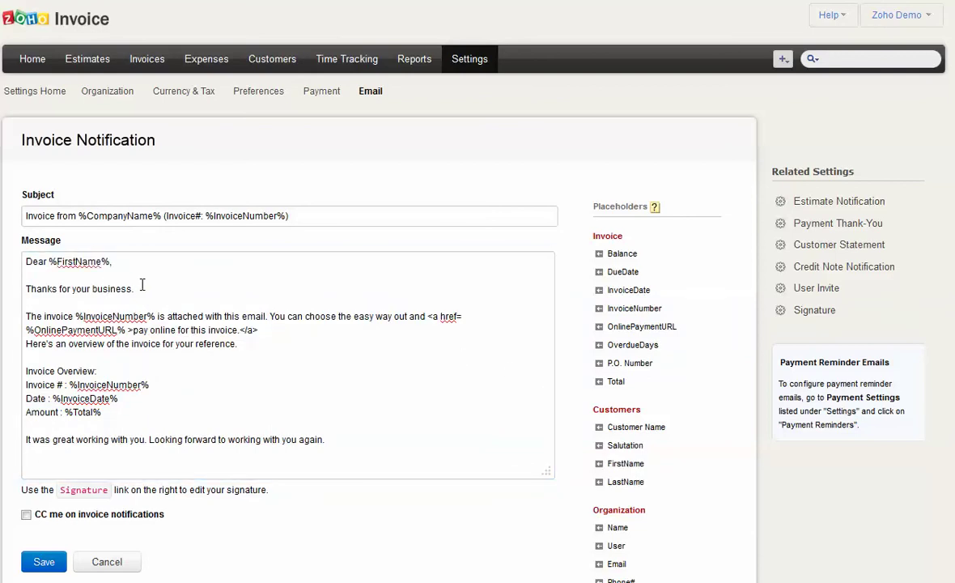
# - Review the invoice message's text and overview placeholders, and save the Invoice Notification template
pyautogui.click(72, 316)
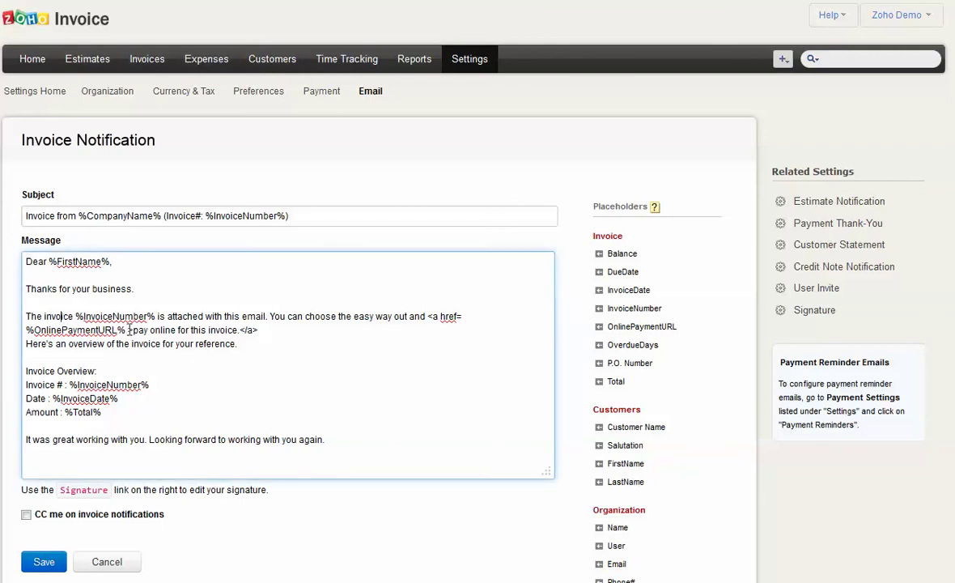
pyautogui.click(149, 354)
pyautogui.moveTo(110, 418); pyautogui.dragTo(64, 415)
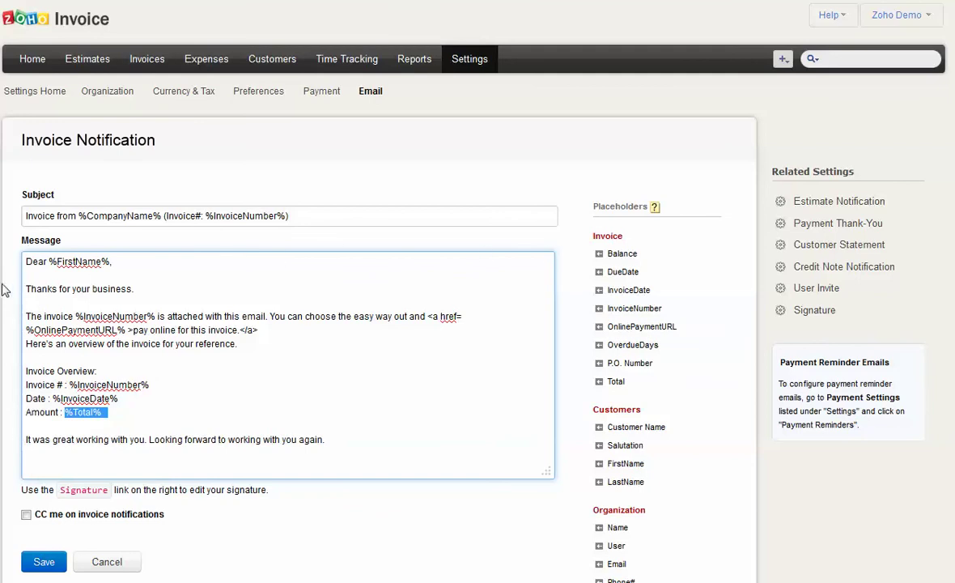
pyautogui.moveTo(27, 258); pyautogui.dragTo(343, 425)
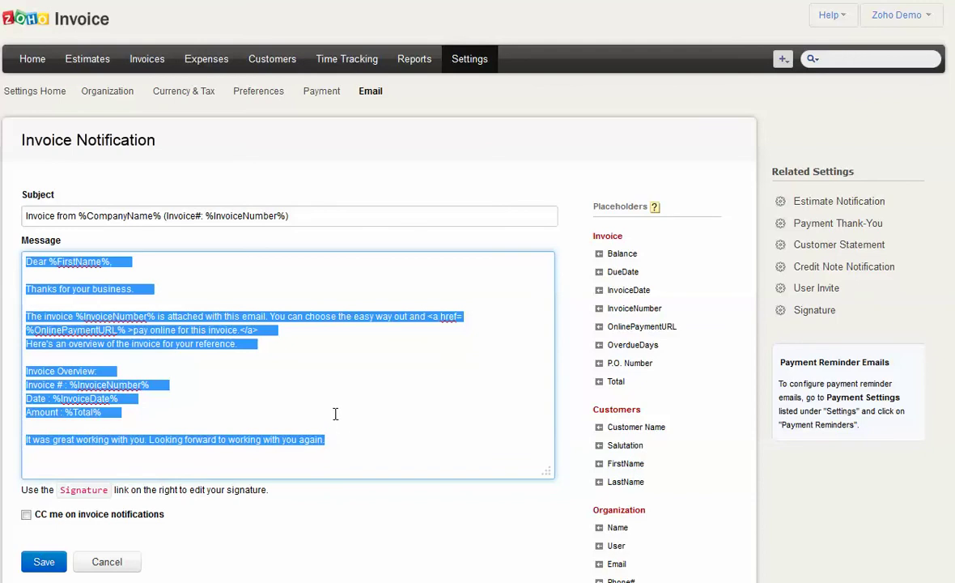
pyautogui.click(167, 308)
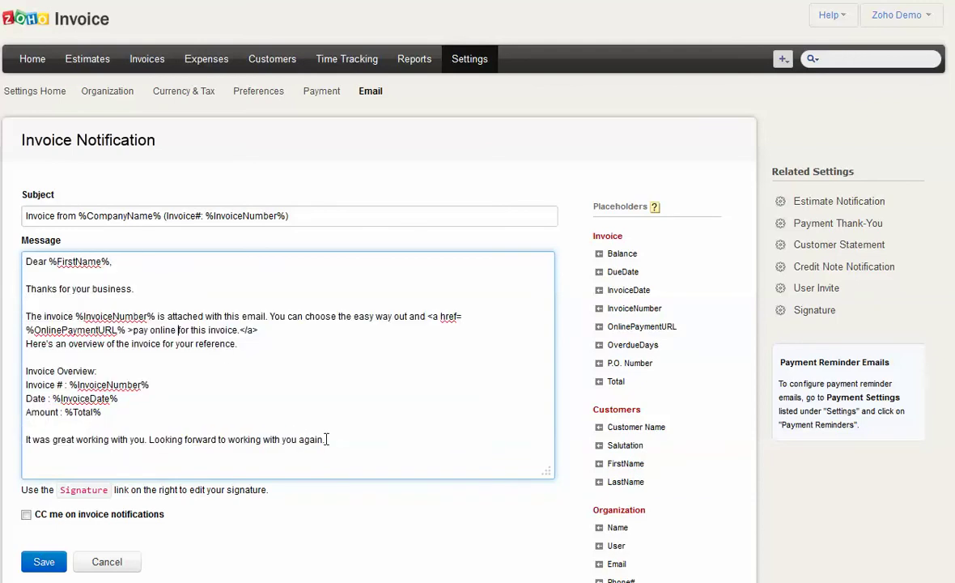
pyautogui.moveTo(326, 439); pyautogui.dragTo(16, 275)
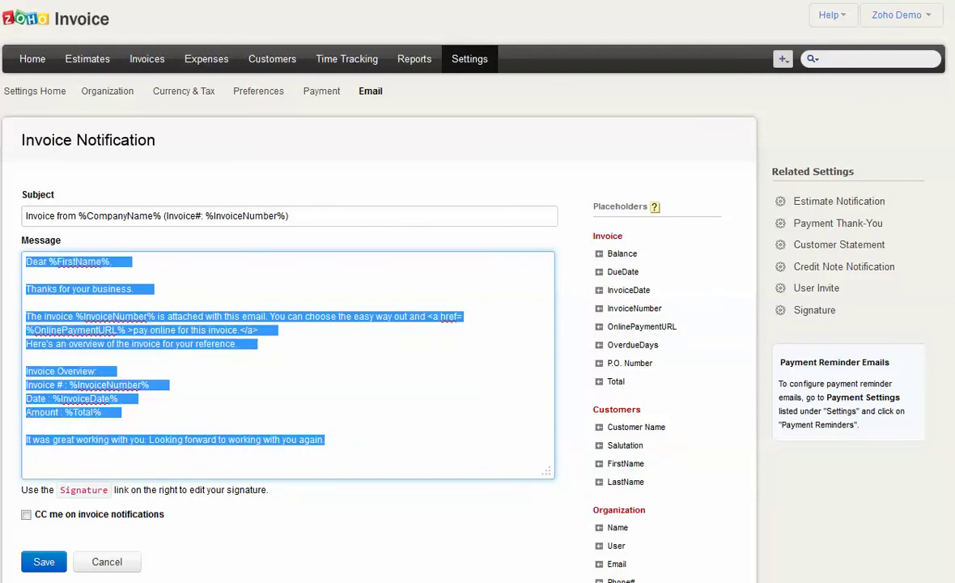
pyautogui.click(46, 562)
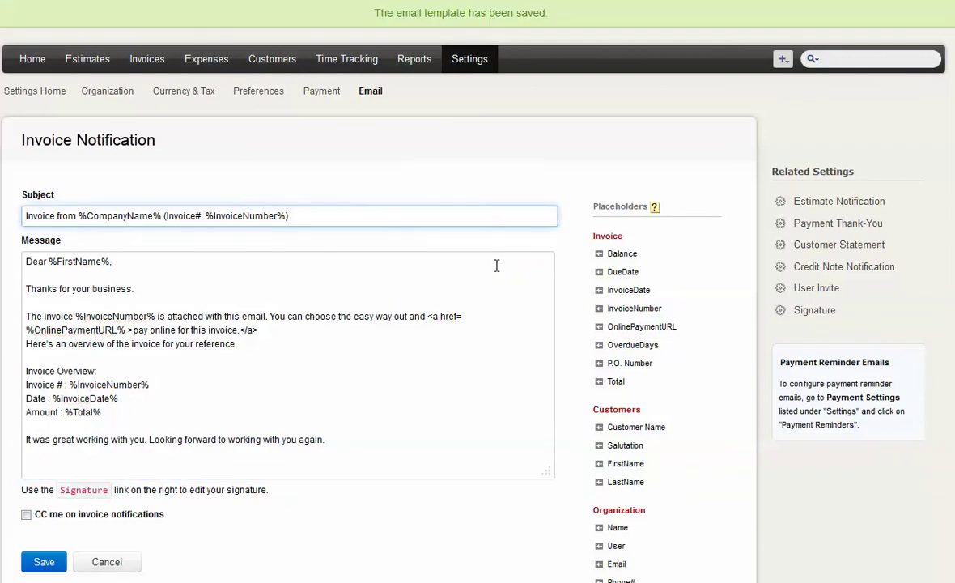
pyautogui.scroll(-2, 337, 527)
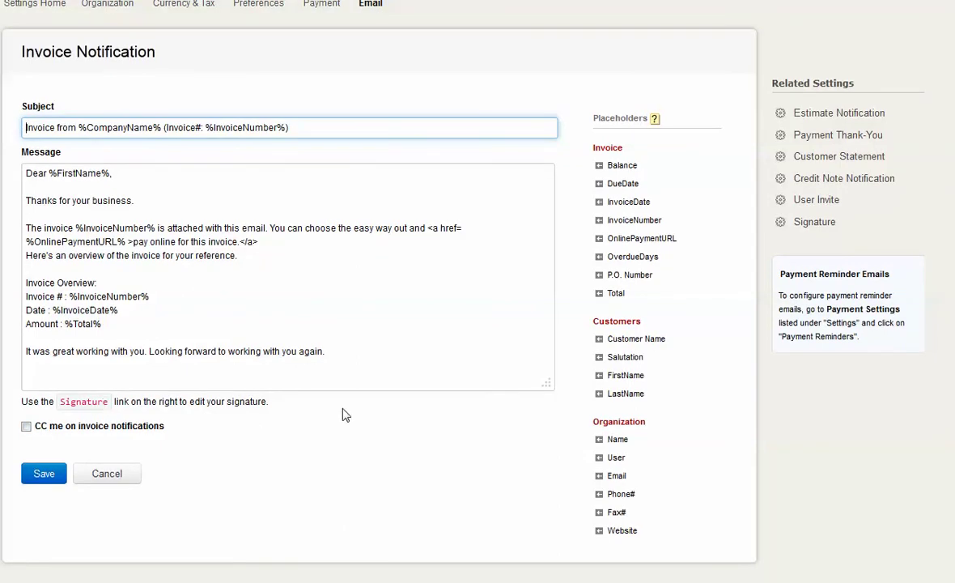
pyautogui.scroll(2, 343, 414)
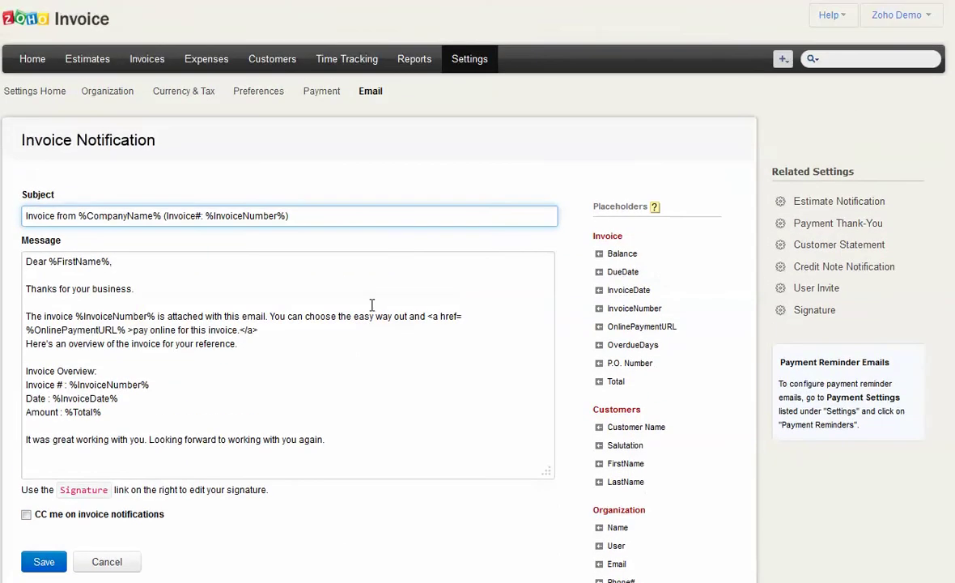
# - In the email signature settings, add the company Website placeholder on a new line below the company name
pyautogui.click(469, 63)
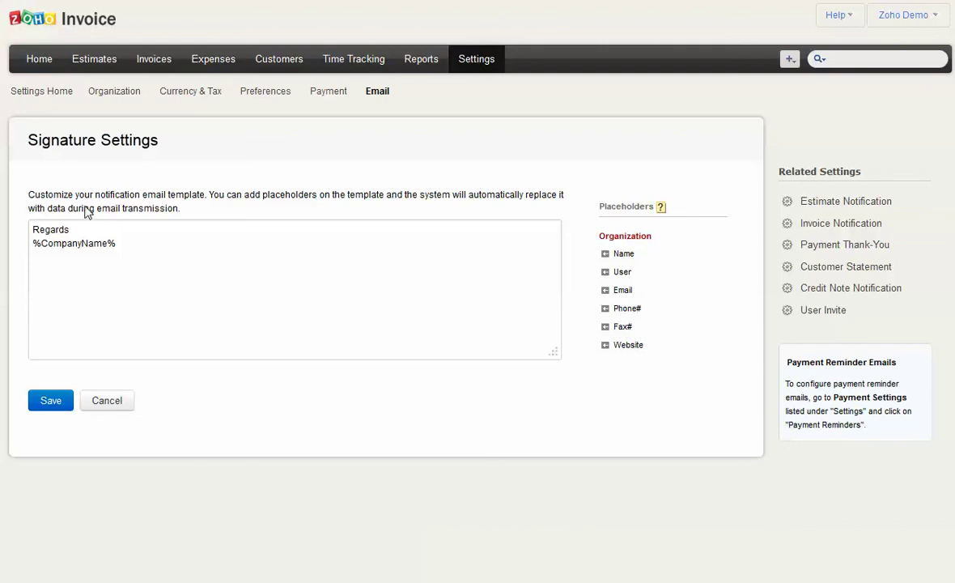
pyautogui.click(117, 243)
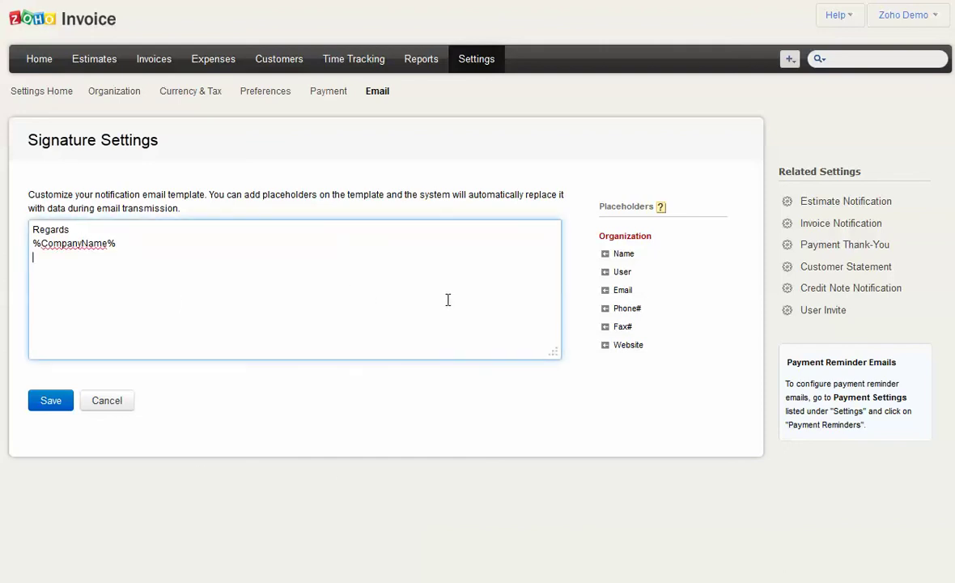
pyautogui.click(628, 345)
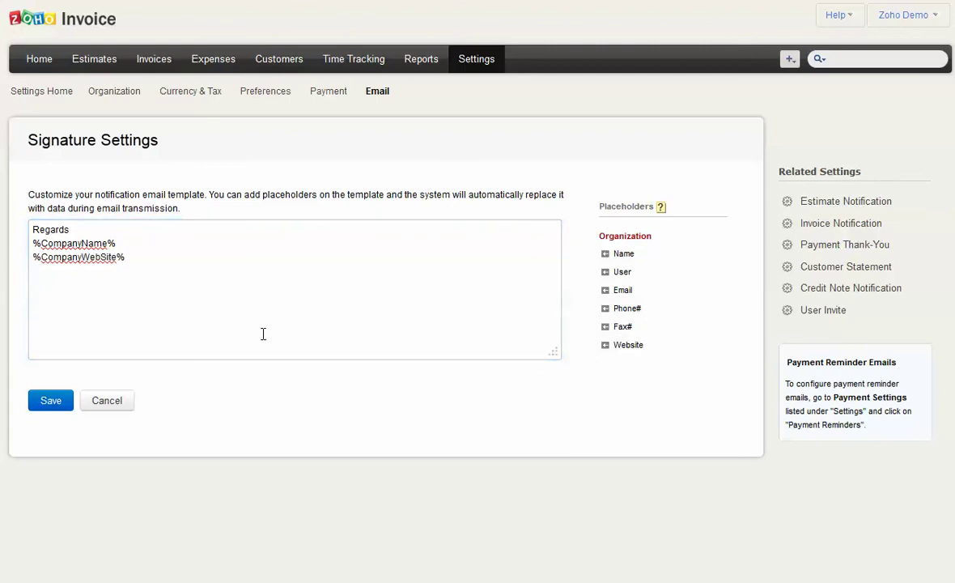
pyautogui.moveTo(123, 257); pyautogui.dragTo(24, 246)
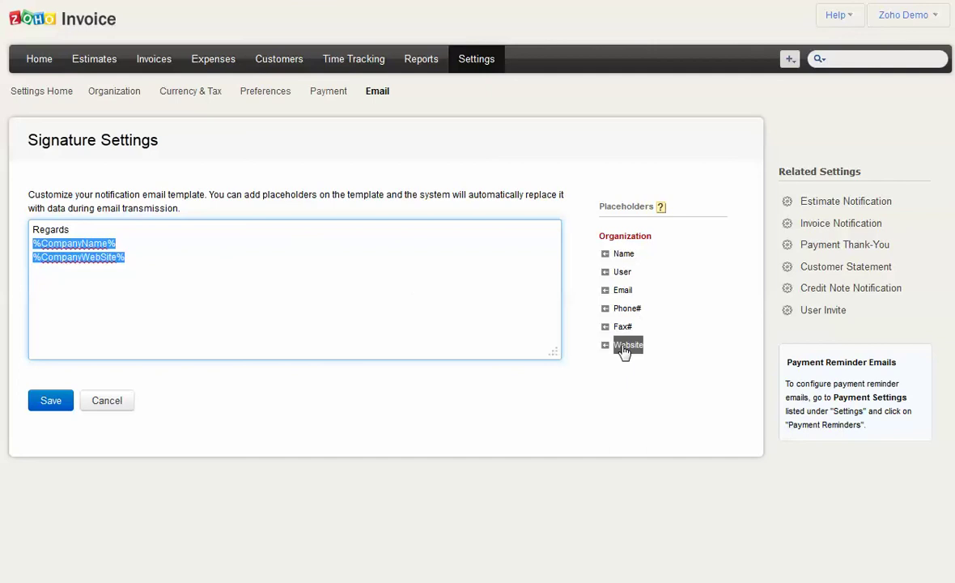
pyautogui.click(141, 265)
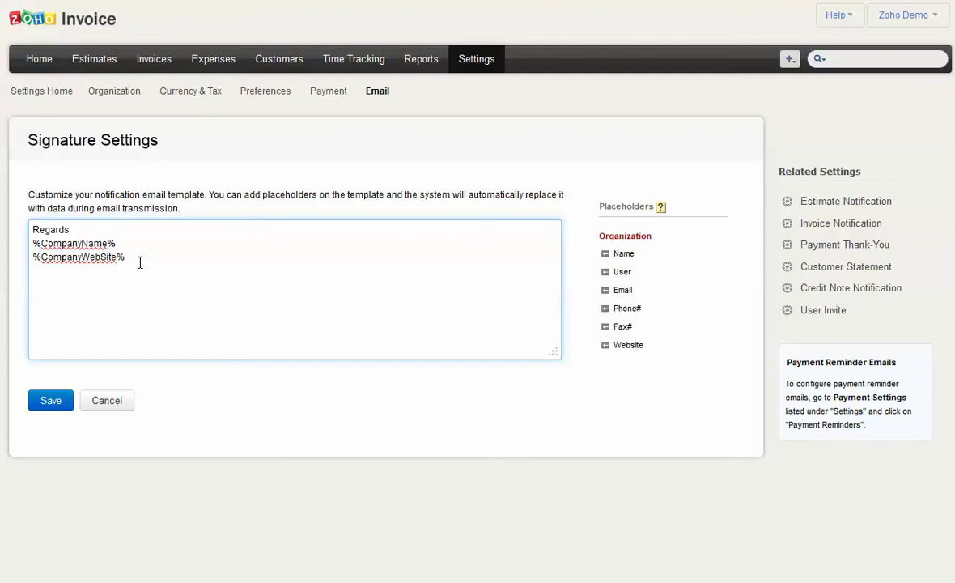
# - Return to the settings overview and highlight the Email Settings heading
pyautogui.click(468, 64)
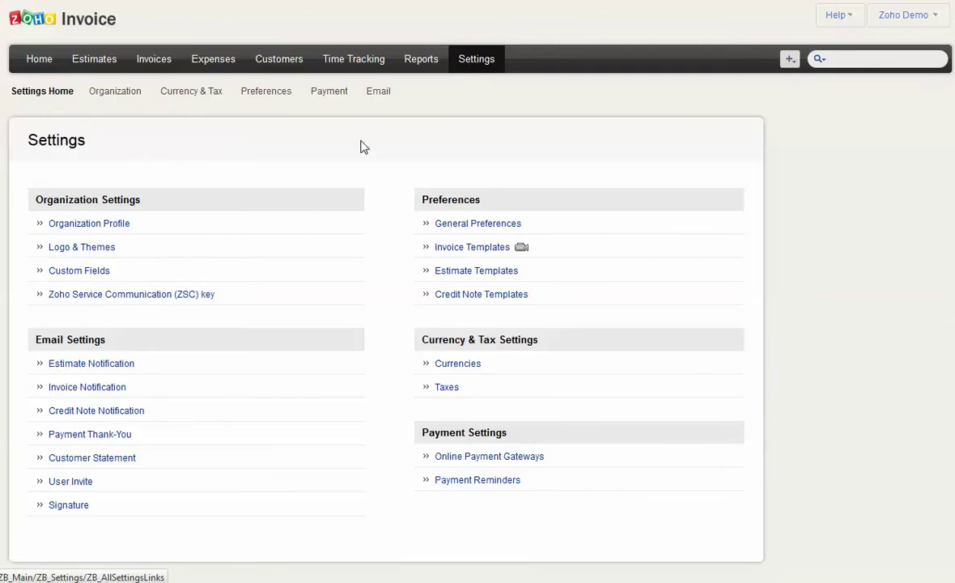
pyautogui.moveTo(36, 341); pyautogui.dragTo(107, 342)
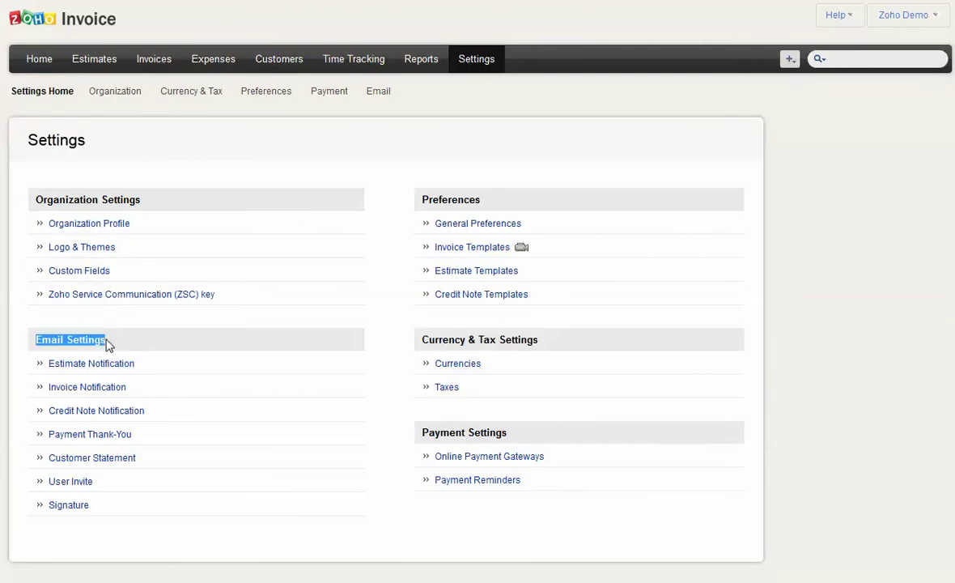